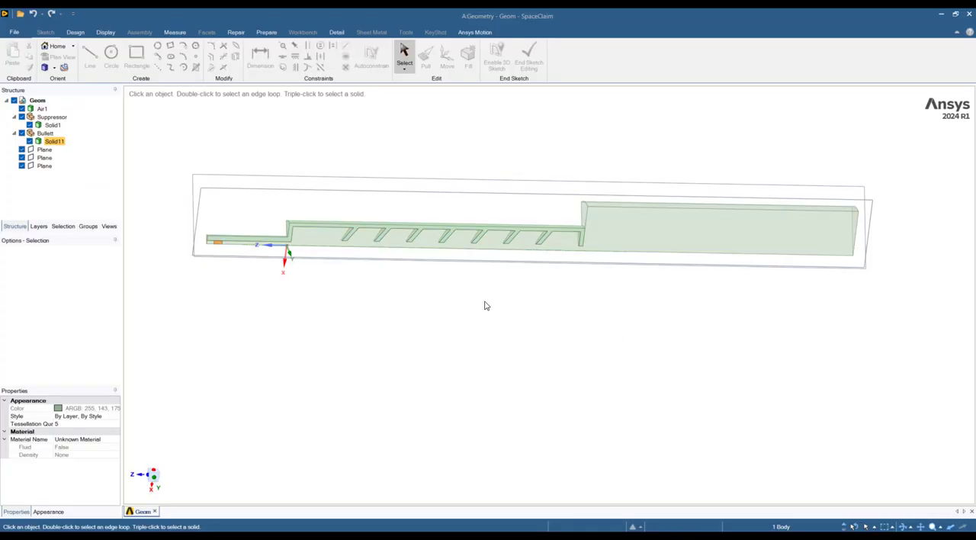
Examine the quarter model by highlighting the air body, the suppressor solid and the bullet solid in turn.
{"action": "mouse_move", "coordinate": [492, 304]}
{"action": "middle_mouse_down"}
{"action": "mouse_move", "coordinate": [484, 298]}
{"action": "mouse_move", "coordinate": [549, 305]}
{"action": "mouse_move", "coordinate": [523, 300]}
{"action": "mouse_move", "coordinate": [568, 297]}
{"action": "mouse_move", "coordinate": [487, 306]}
{"action": "mouse_move", "coordinate": [491, 318]}
{"action": "middle_mouse_up"}
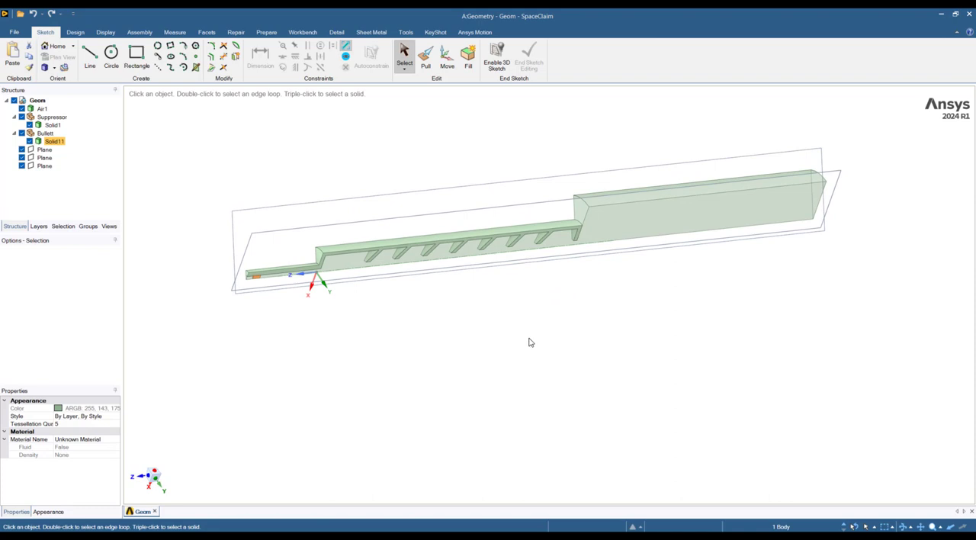
{"action": "left_click", "coordinate": [42, 108]}
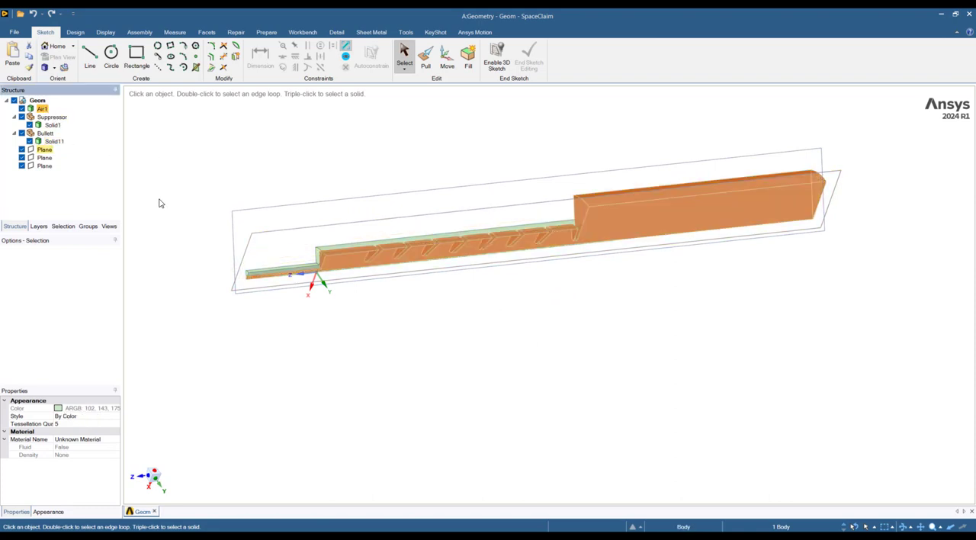
{"action": "left_click", "coordinate": [52, 125]}
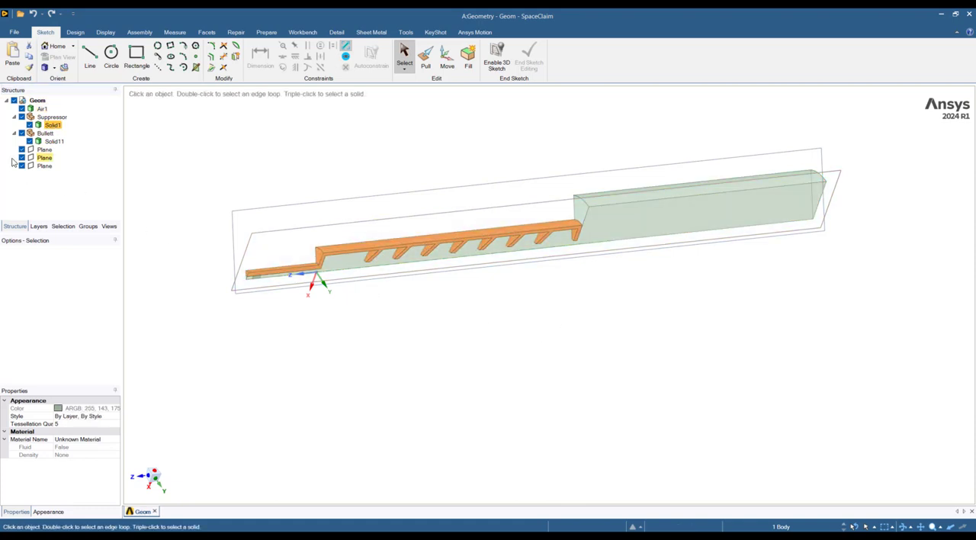
{"action": "left_click", "coordinate": [52, 142]}
{"action": "mouse_move", "coordinate": [262, 305]}
{"action": "middle_mouse_down"}
{"action": "mouse_move", "coordinate": [223, 295]}
{"action": "mouse_move", "coordinate": [285, 311]}
{"action": "mouse_move", "coordinate": [283, 322]}
{"action": "mouse_move", "coordinate": [263, 322]}
{"action": "middle_mouse_up"}
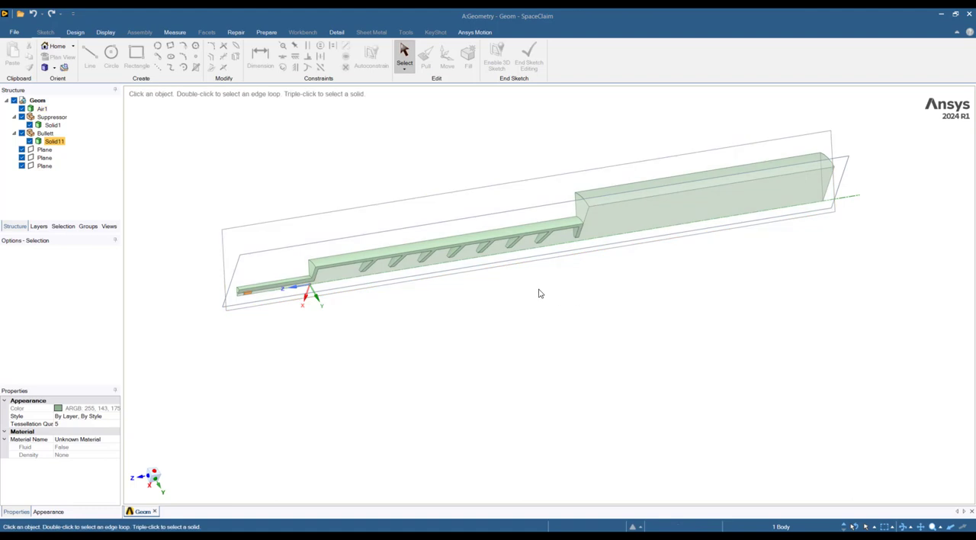
{"action": "mouse_move", "coordinate": [555, 292]}
{"action": "middle_mouse_down"}
{"action": "mouse_move", "coordinate": [560, 285]}
{"action": "mouse_move", "coordinate": [546, 285]}
{"action": "middle_mouse_up"}
{"action": "left_click", "coordinate": [415, 254]}
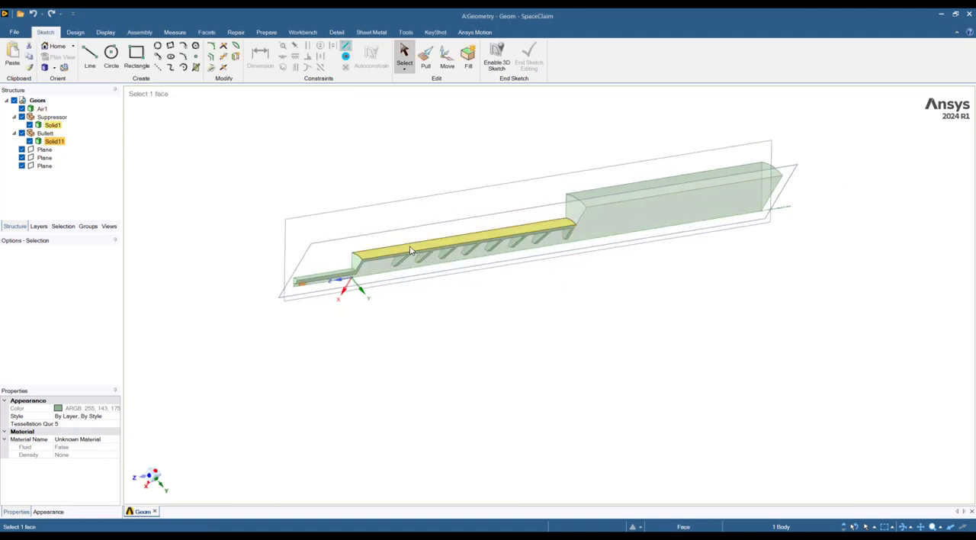
Suppress the suppressor's solid for physics and hide it, dismissing the informational tip.
{"action": "left_click", "coordinate": [54, 125]}
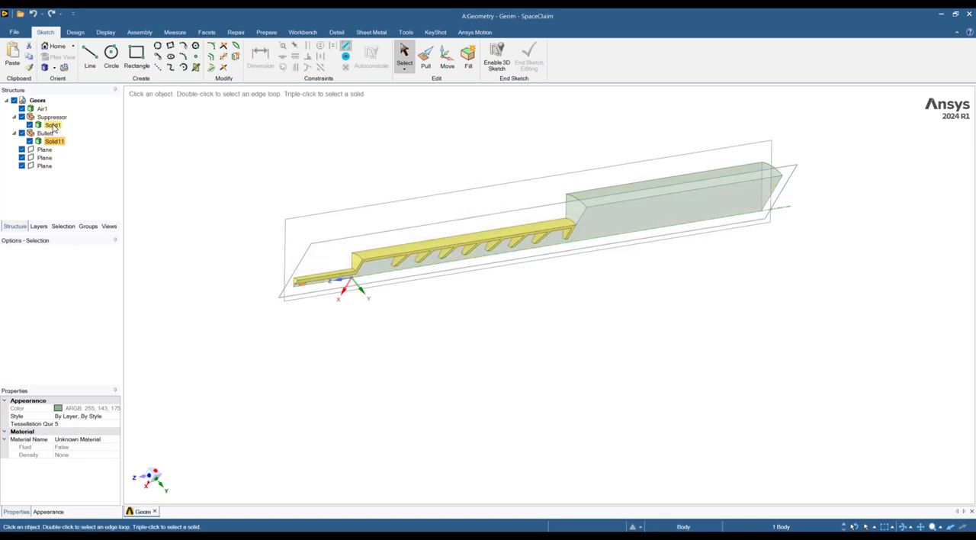
{"action": "right_click", "coordinate": [53, 126]}
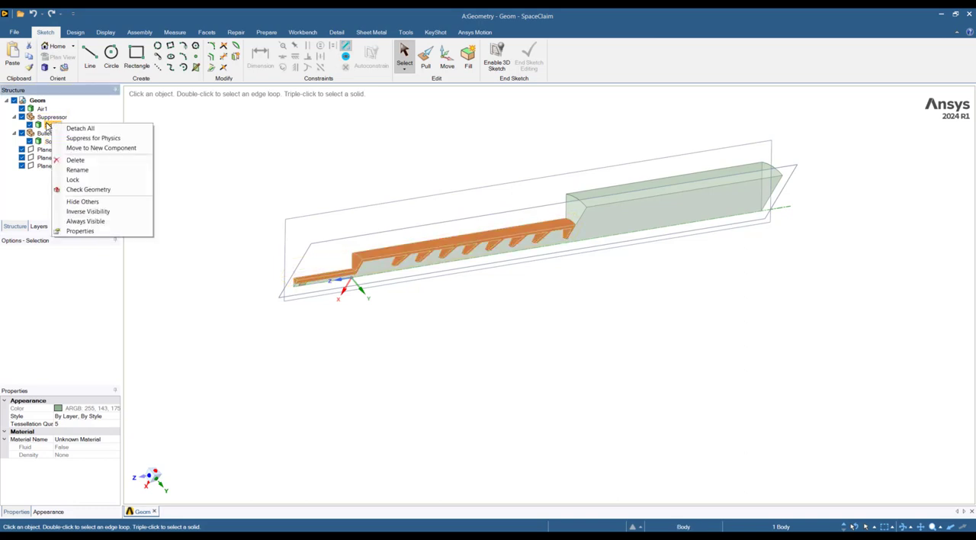
{"action": "left_click", "coordinate": [93, 138]}
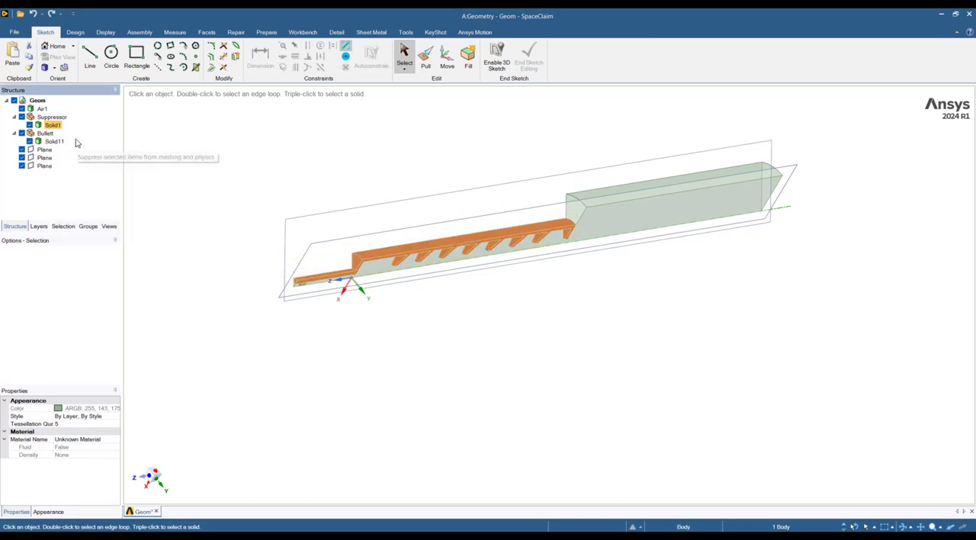
{"action": "left_click", "coordinate": [30, 125]}
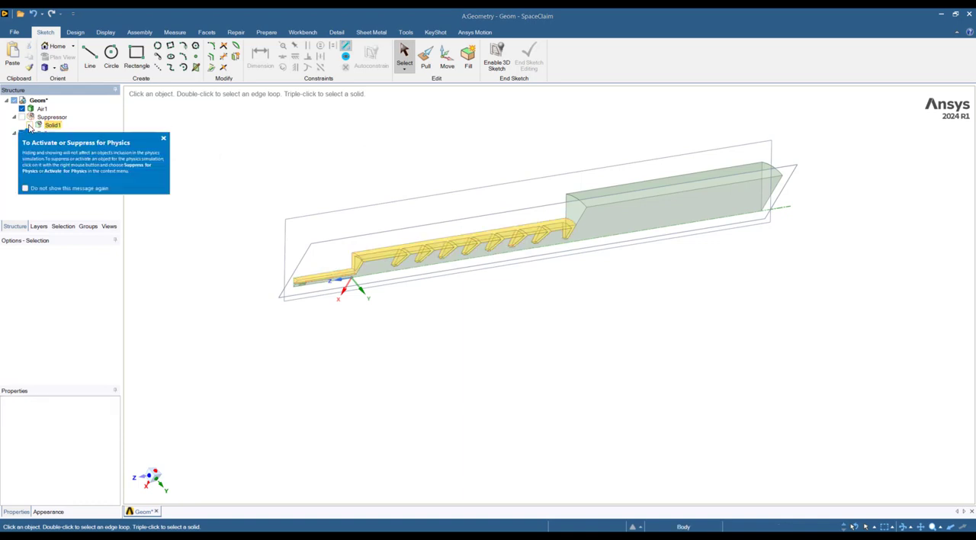
{"action": "left_click", "coordinate": [164, 140]}
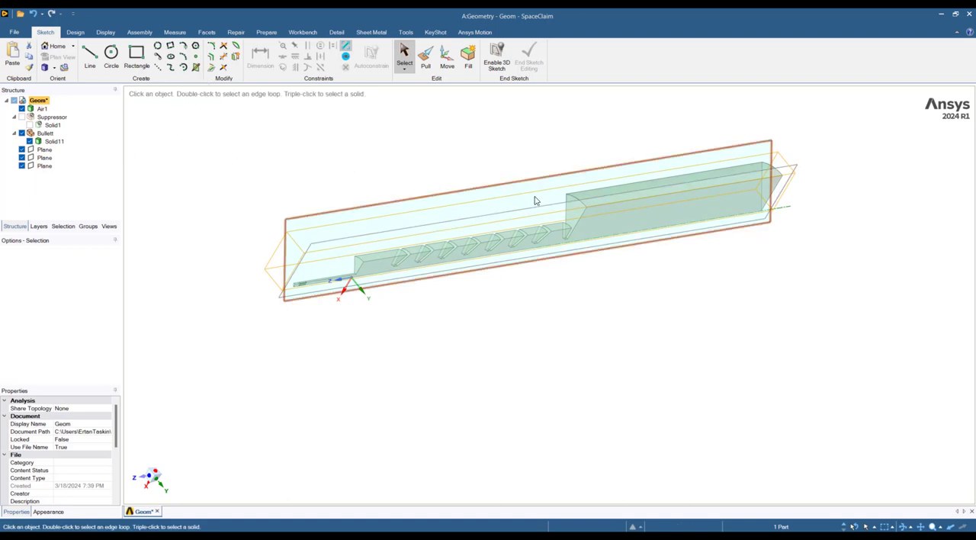
Pull the stepped end face of the large air block up to the air body's step face near the origin.
{"action": "left_click", "coordinate": [425, 54]}
{"action": "left_click", "coordinate": [570, 209]}
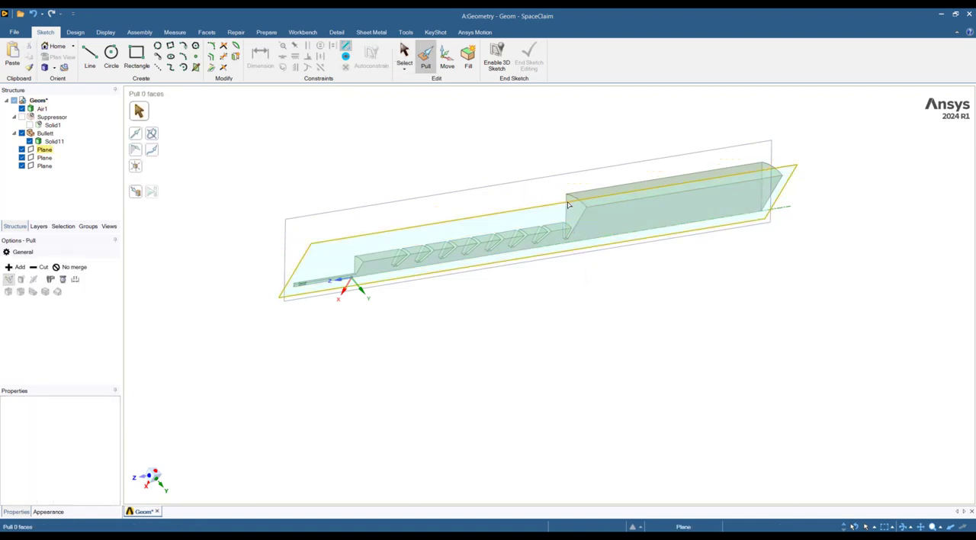
{"action": "left_click", "coordinate": [571, 215]}
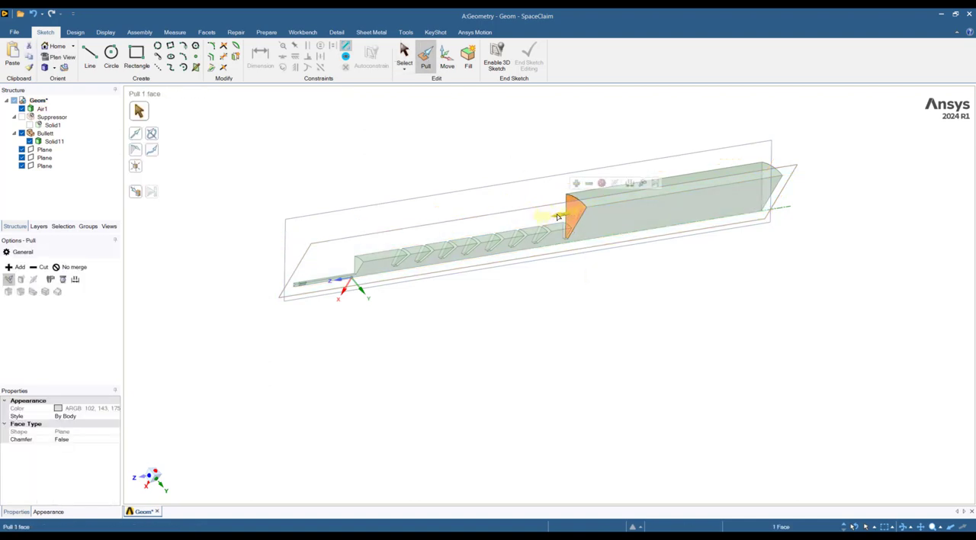
{"action": "left_click_drag", "start_coordinate": [540, 217], "coordinate": [351, 243]}
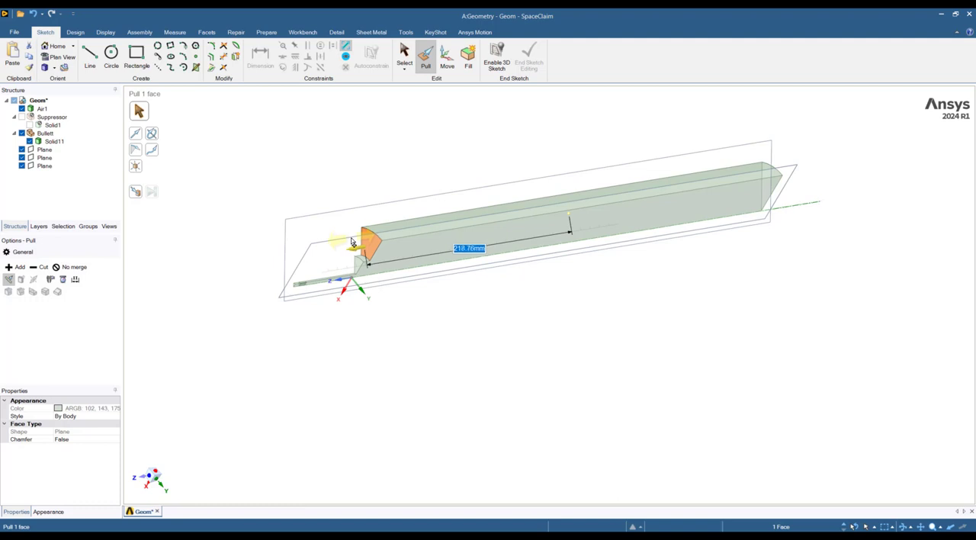
{"action": "left_click", "coordinate": [135, 194]}
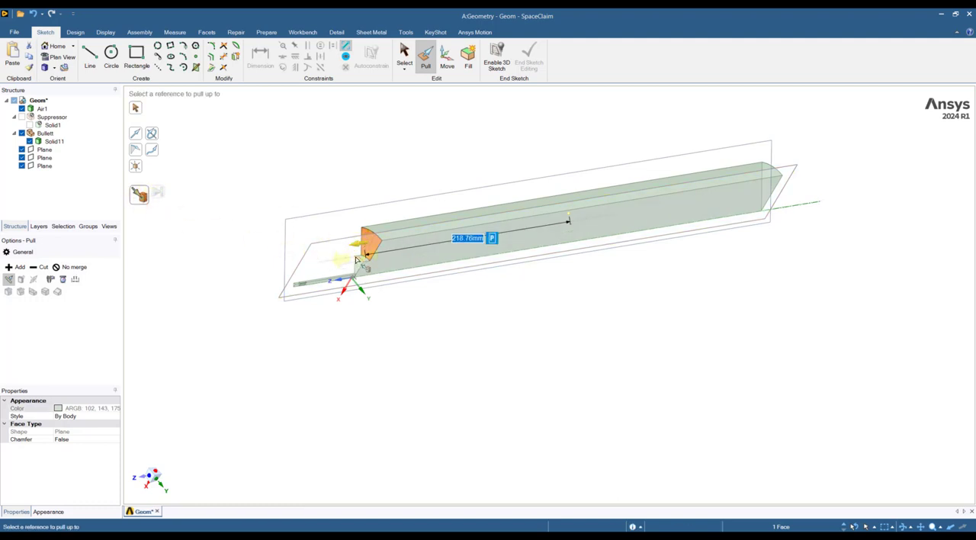
{"action": "left_click", "coordinate": [359, 266]}
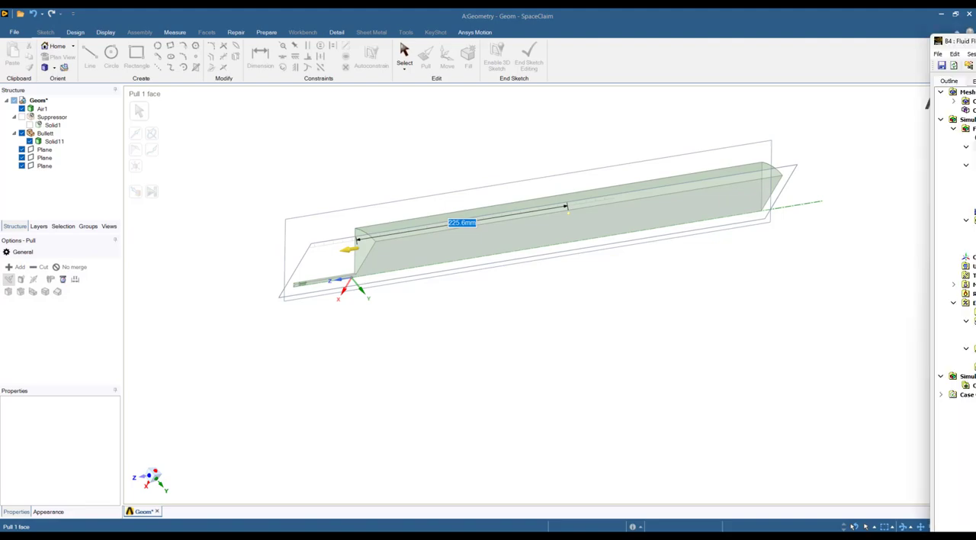
Switch to the CFX-Pre window, maximize it, and highlight the Default Domain in the model.
{"action": "left_click_drag", "start_coordinate": [975, 86], "coordinate": [543, 31]}
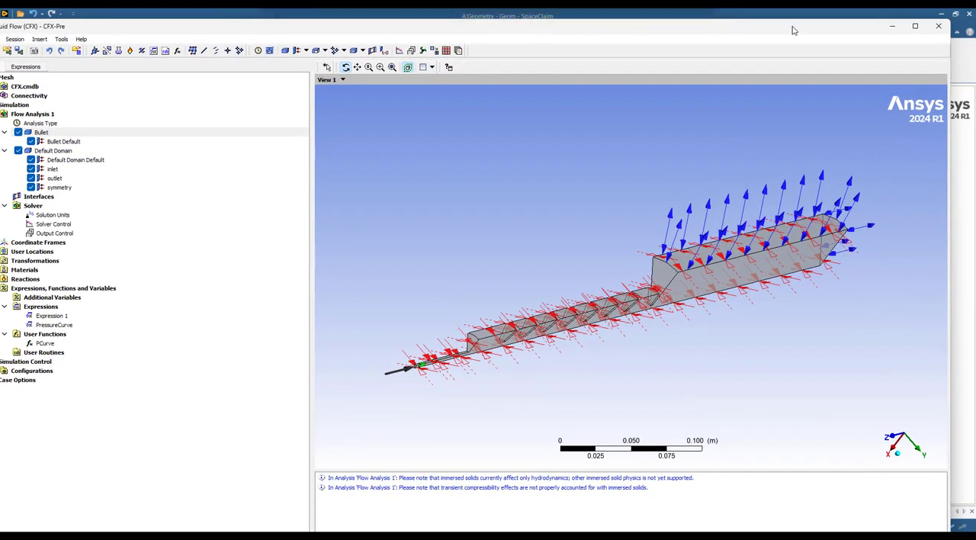
{"action": "left_click", "coordinate": [915, 26]}
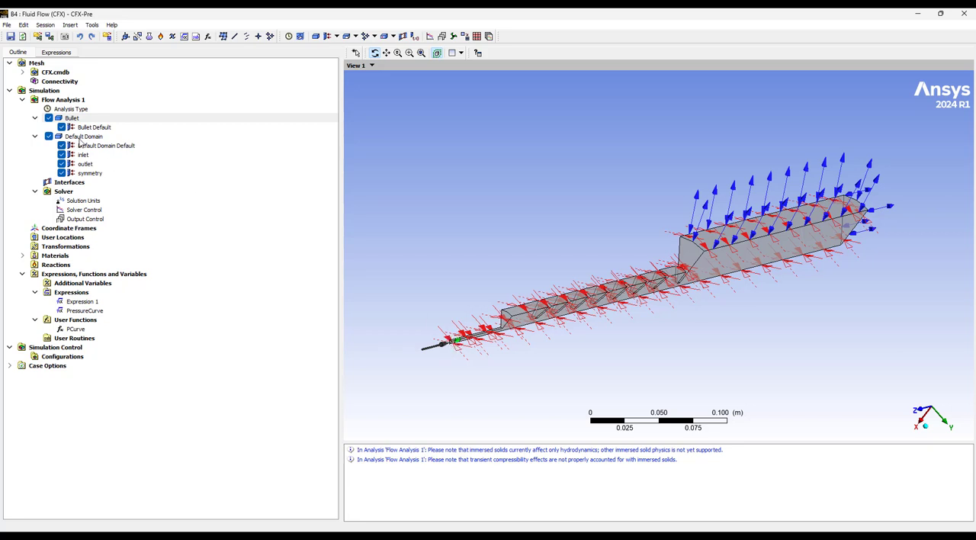
{"action": "left_click", "coordinate": [82, 137]}
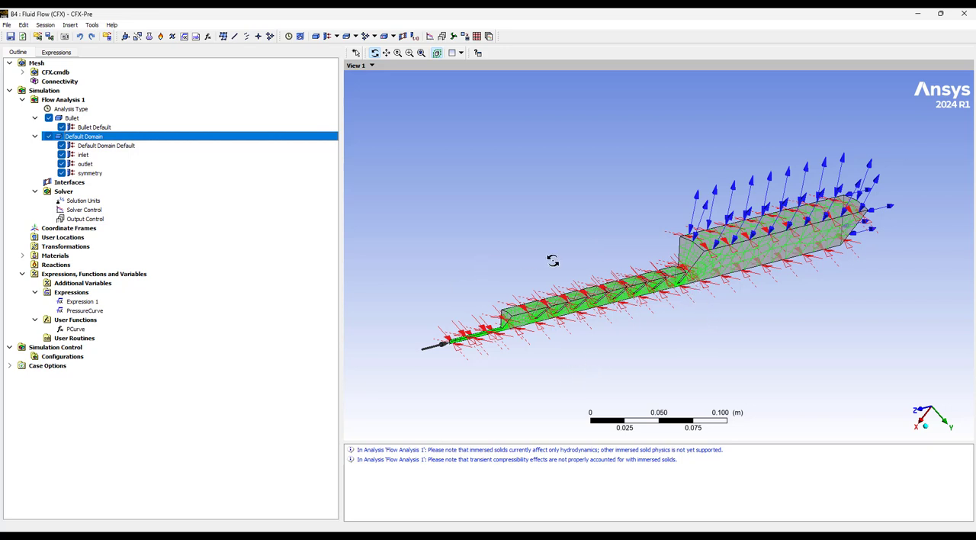
Review the basic settings of the Bullet Default boundary and close its details without changes.
{"action": "left_click", "coordinate": [94, 127]}
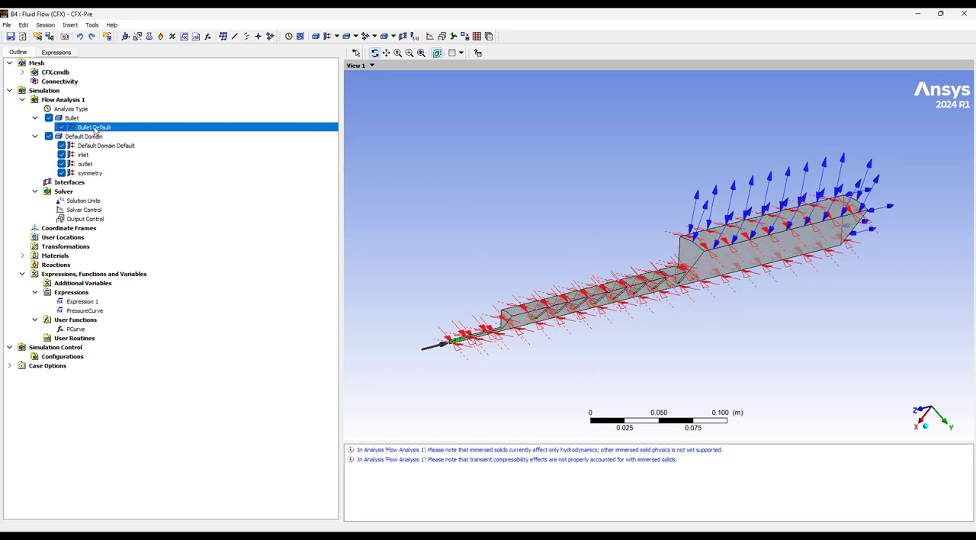
{"action": "right_click", "coordinate": [92, 129]}
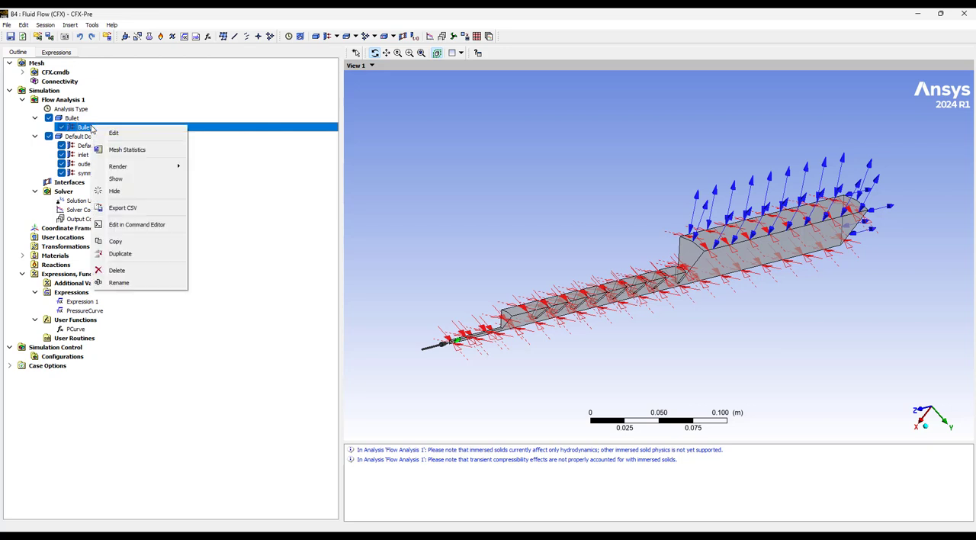
{"action": "left_click", "coordinate": [113, 134]}
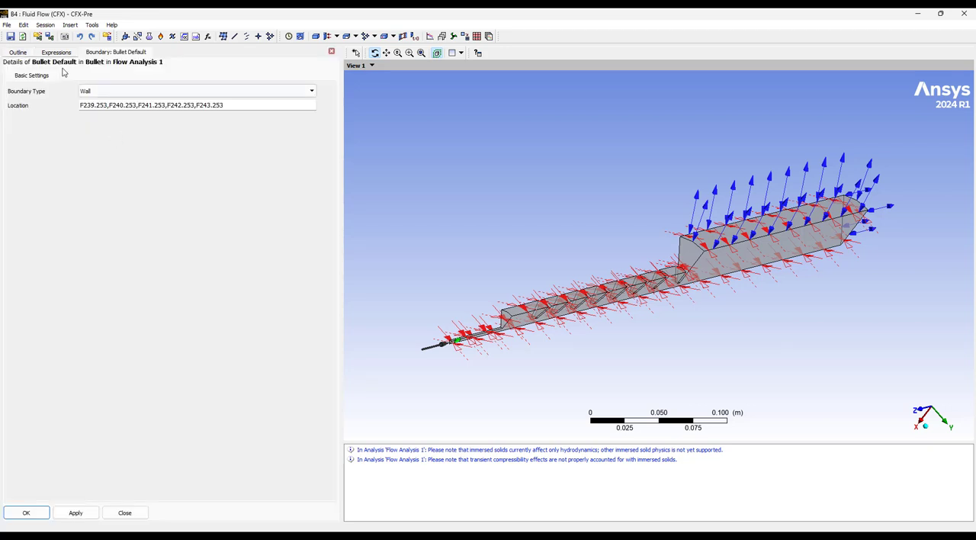
{"action": "left_click", "coordinate": [137, 513]}
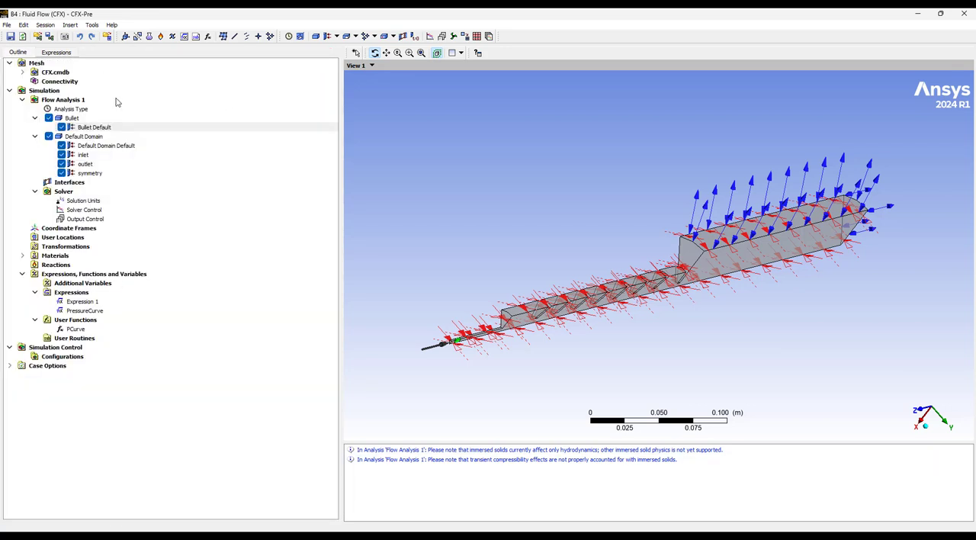
Review the Bullet domain's immersed solid, rigid body mass and degrees of freedom settings.
{"action": "double_click", "coordinate": [72, 118]}
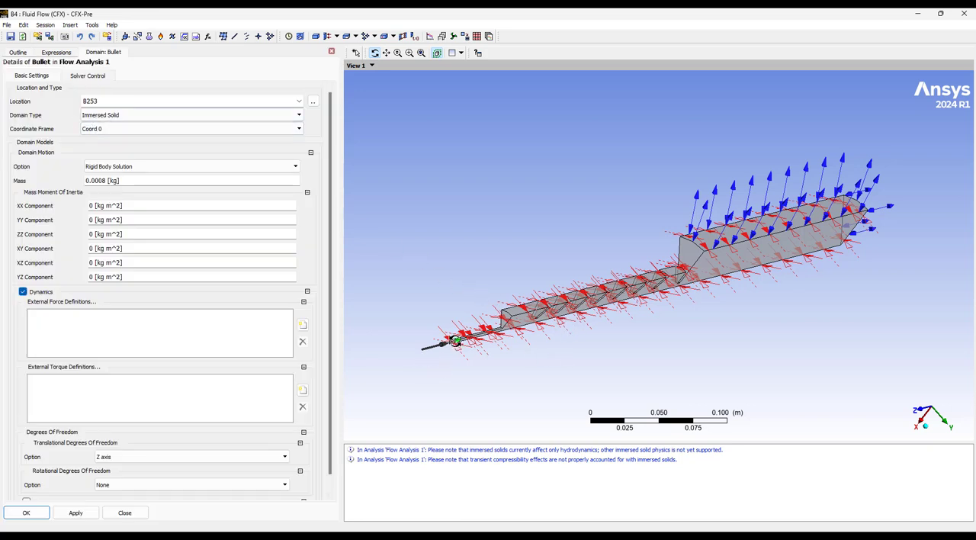
{"action": "left_click_drag", "start_coordinate": [456, 342], "coordinate": [452, 341]}
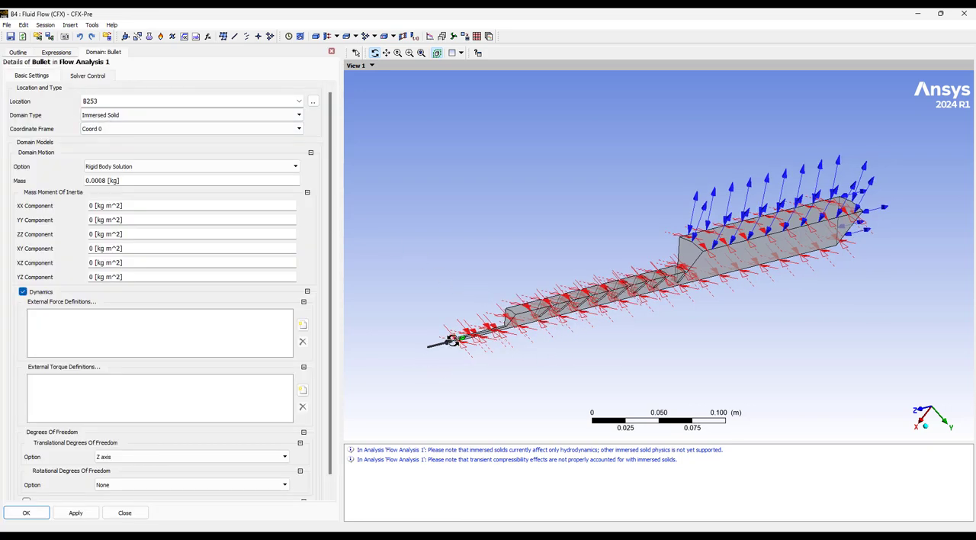
{"action": "left_click_drag", "start_coordinate": [457, 341], "coordinate": [446, 332]}
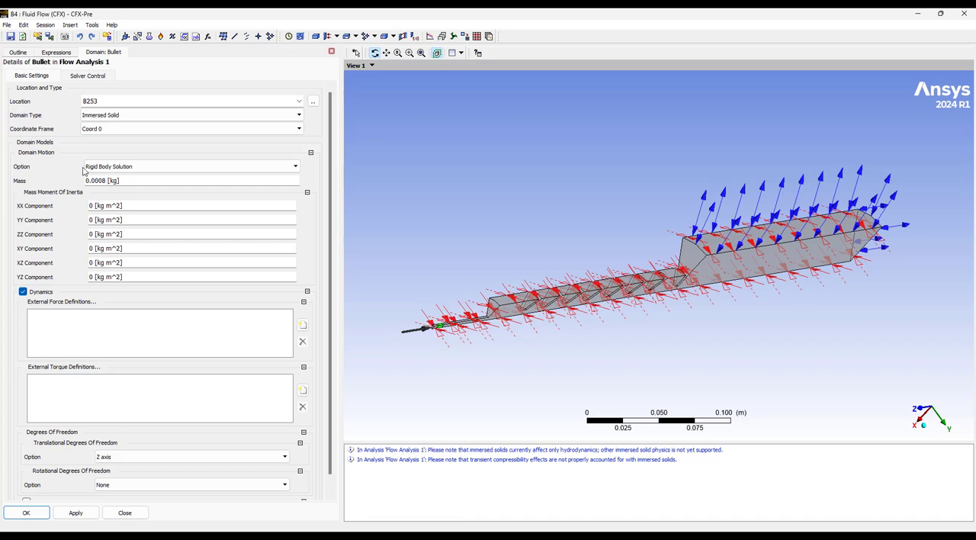
Review the inlet boundary's pressure, flow direction and heat transfer details in the Default Domain.
{"action": "left_click", "coordinate": [25, 55]}
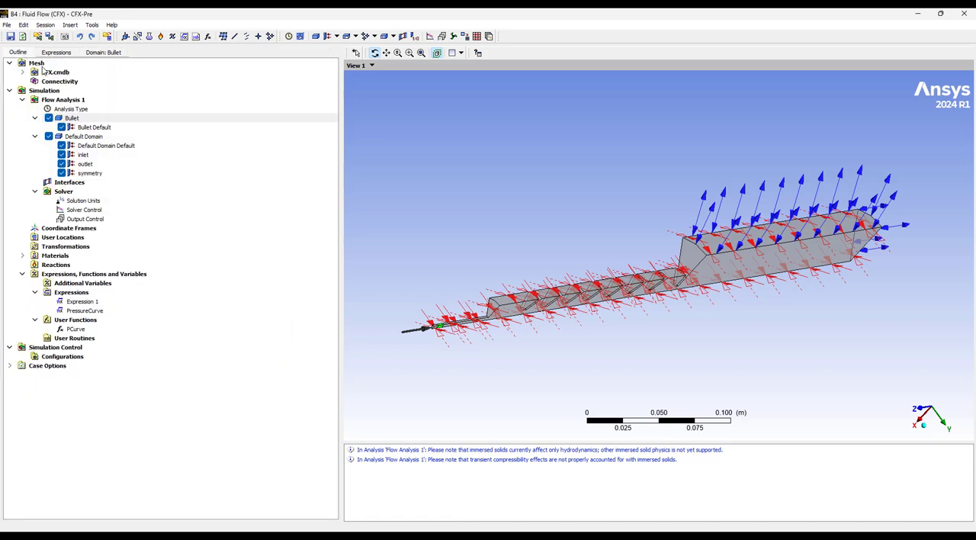
{"action": "left_click", "coordinate": [83, 137]}
{"action": "double_click", "coordinate": [82, 155]}
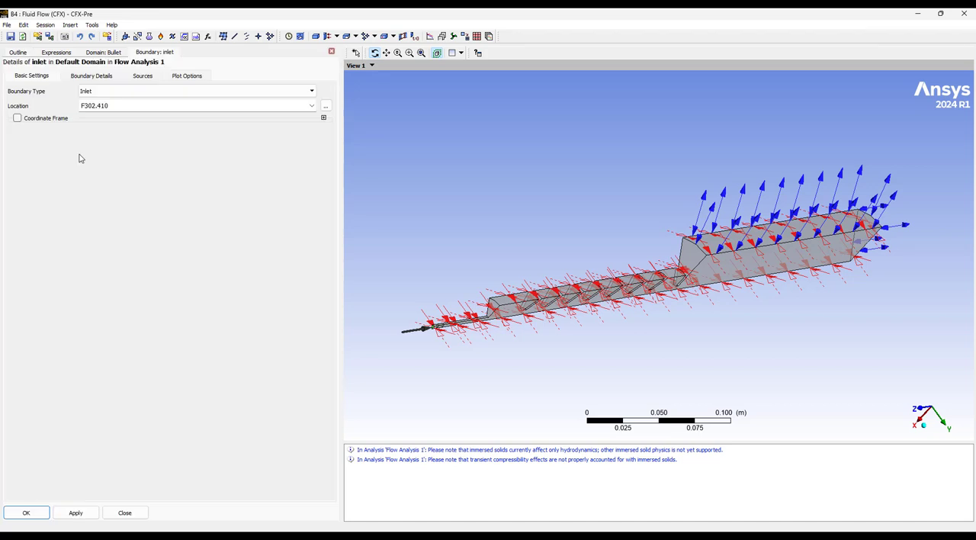
{"action": "left_click", "coordinate": [102, 77]}
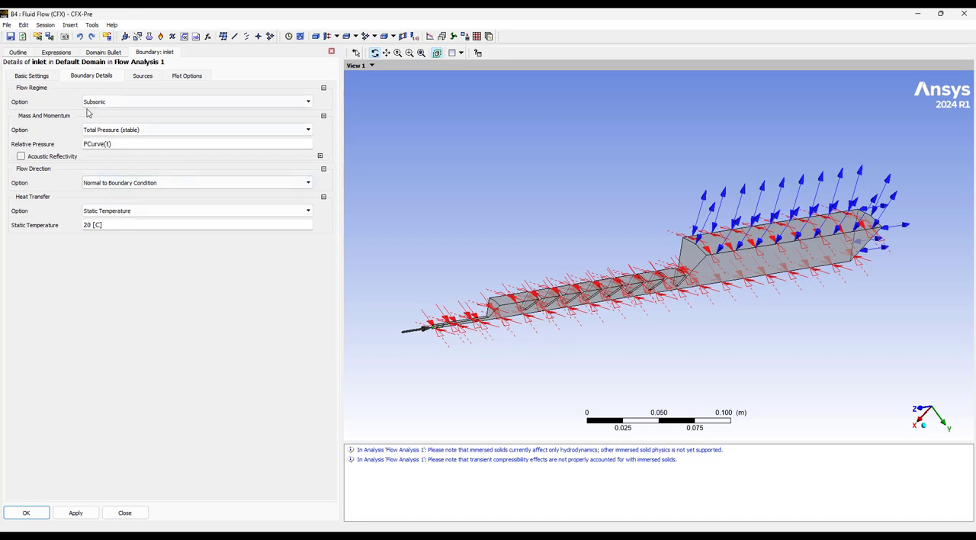
Review the outlet boundary's type and location, examining its faces on the large air block.
{"action": "left_click", "coordinate": [18, 52]}
{"action": "double_click", "coordinate": [86, 163]}
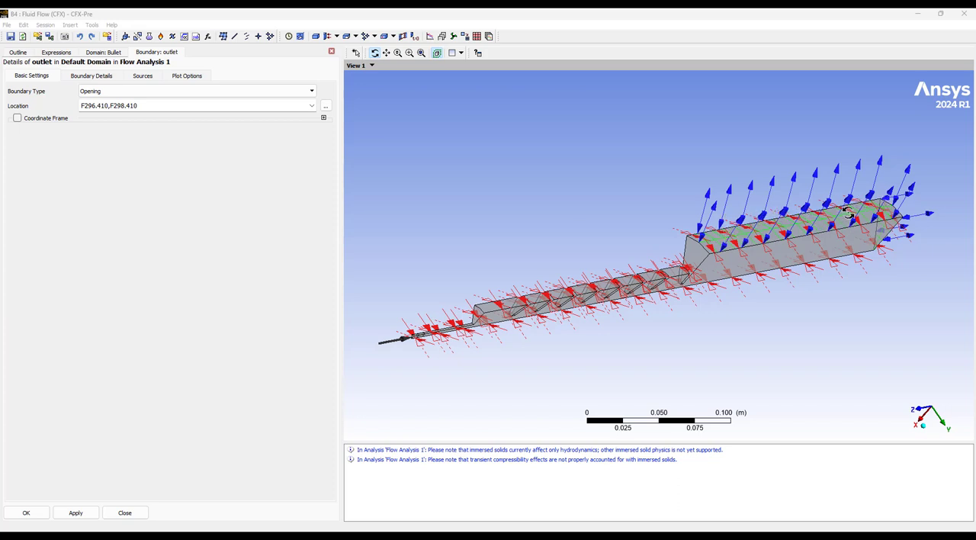
{"action": "left_click_drag", "start_coordinate": [904, 242], "coordinate": [786, 246]}
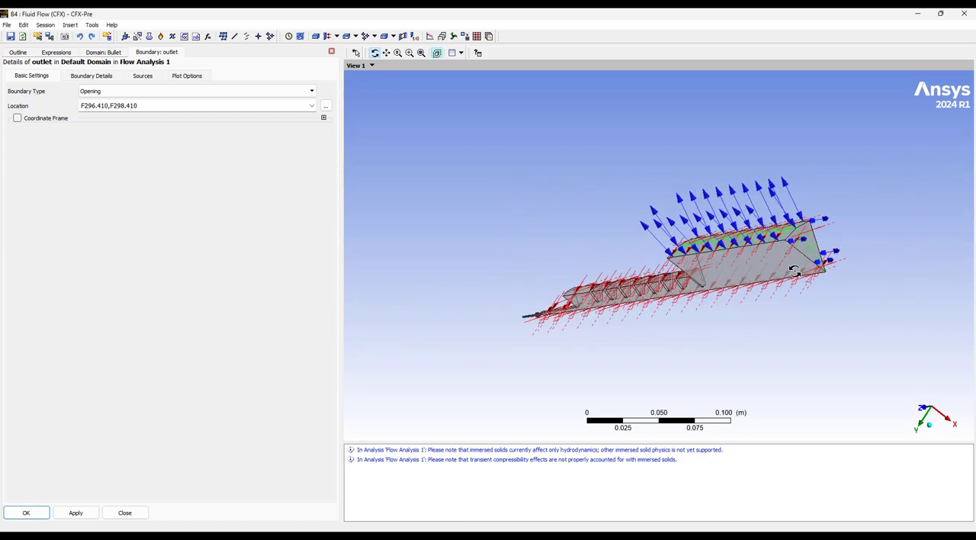
{"action": "left_click_drag", "start_coordinate": [805, 307], "coordinate": [919, 281]}
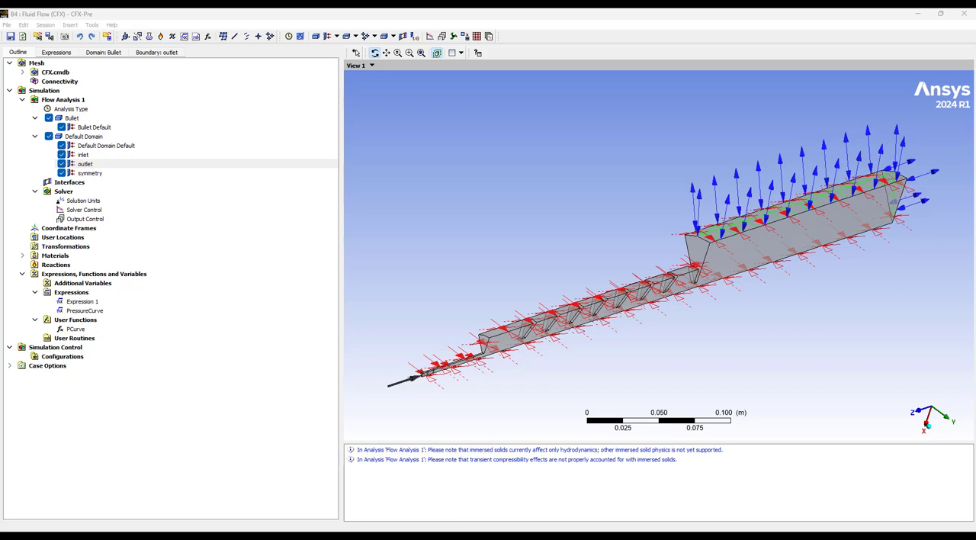
Plot the PressureCurve expression against Time over a range ending at 0.04 s.
{"action": "double_click", "coordinate": [96, 312]}
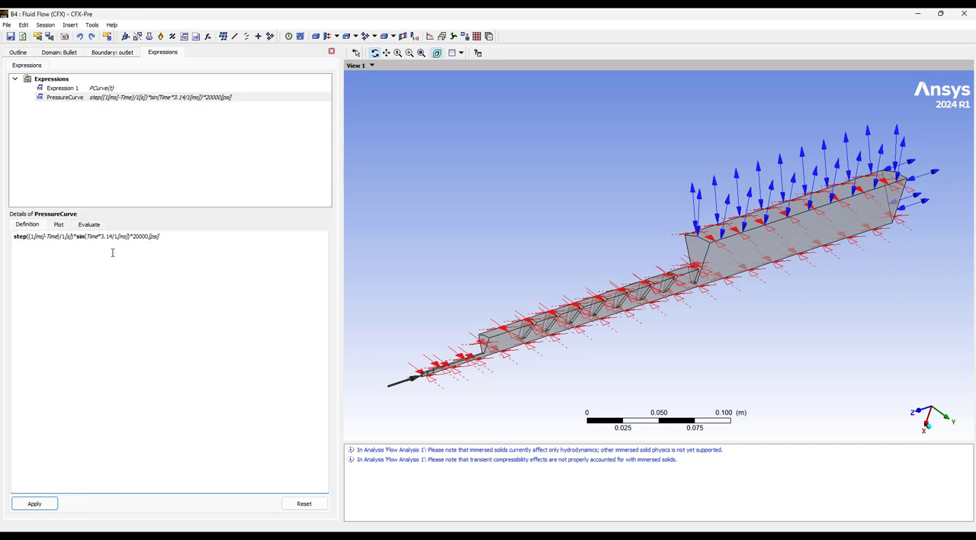
{"action": "left_click", "coordinate": [60, 226]}
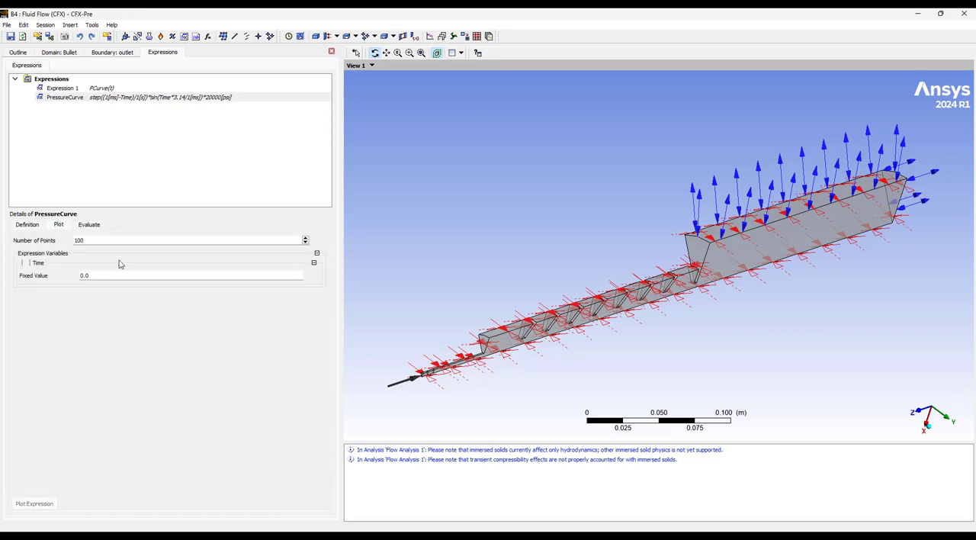
{"action": "left_click", "coordinate": [26, 263]}
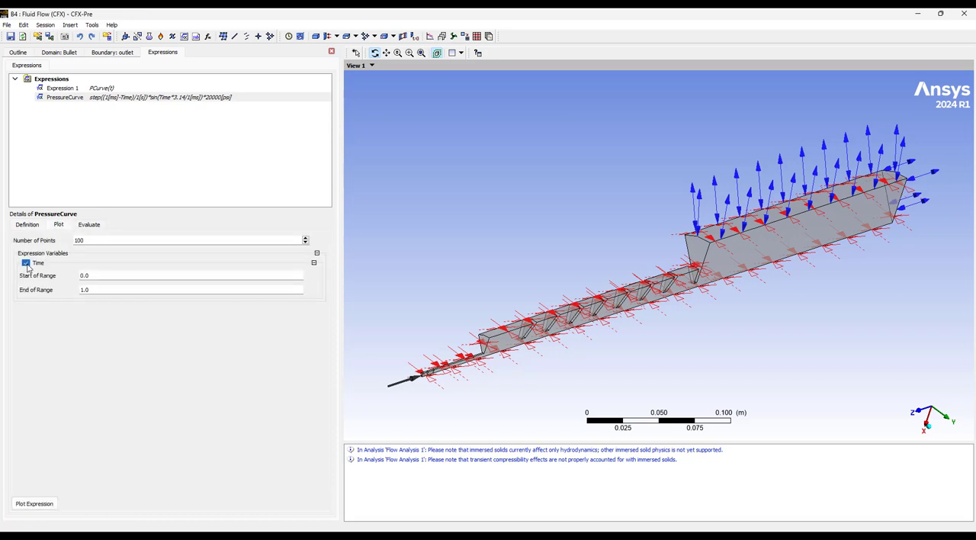
{"action": "left_click", "coordinate": [93, 291]}
{"action": "left_click", "coordinate": [34, 503]}
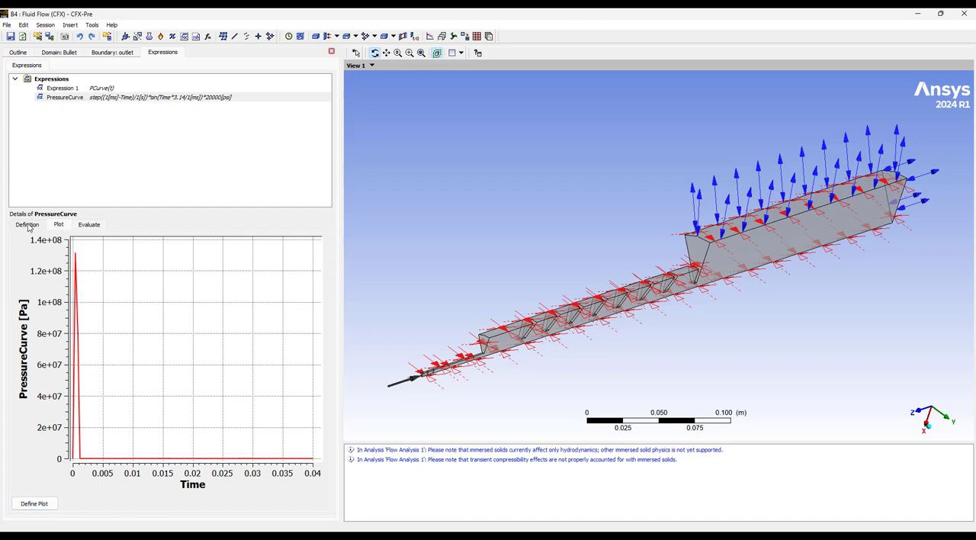
Redefine the PressureCurve plot with a Time range ending at 0.004 s and plot the expression again.
{"action": "left_click", "coordinate": [47, 503]}
{"action": "left_click", "coordinate": [90, 291]}
{"action": "left_click_drag", "start_coordinate": [88, 289], "coordinate": [97, 290]}
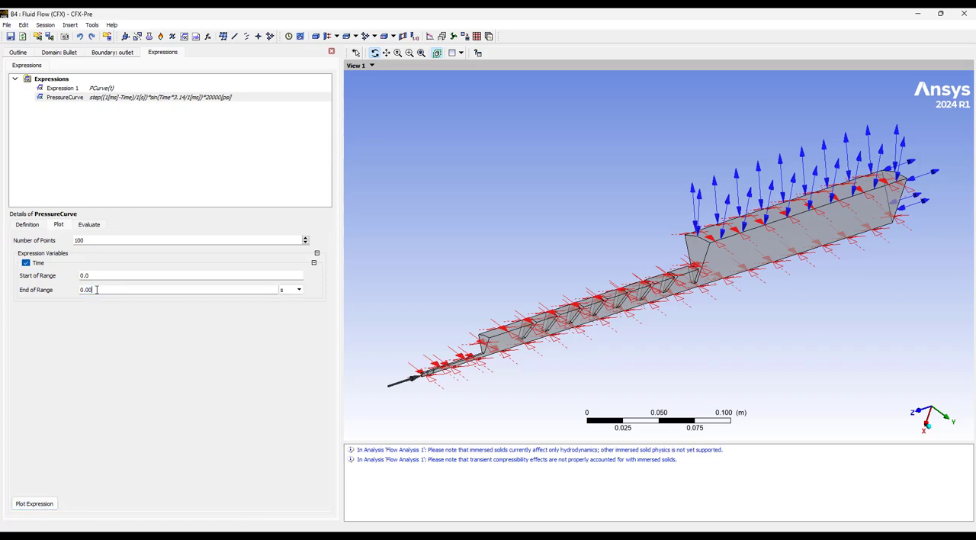
{"action": "left_click", "coordinate": [34, 503]}
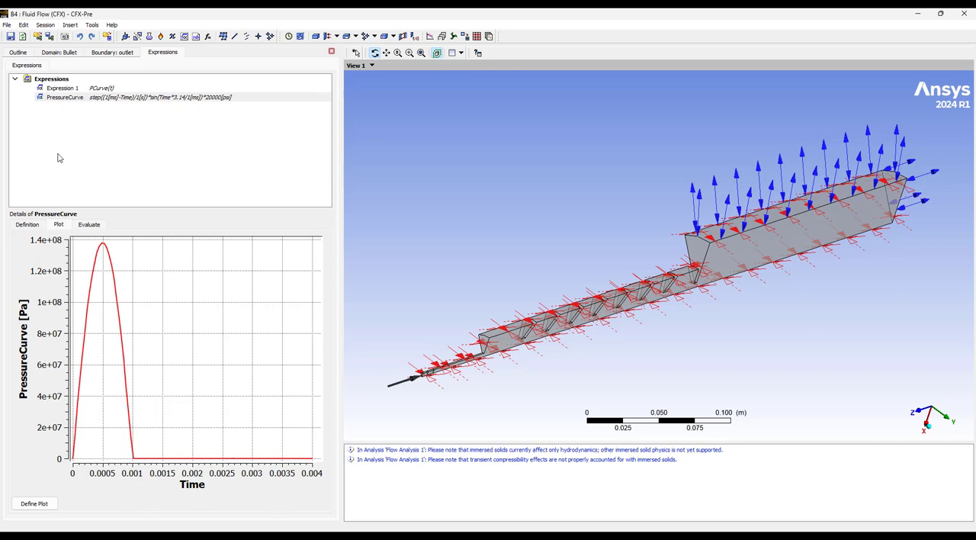
Examine the PCurve user function's one-dimensional interpolation data and open the data import for its table.
{"action": "left_click", "coordinate": [19, 53]}
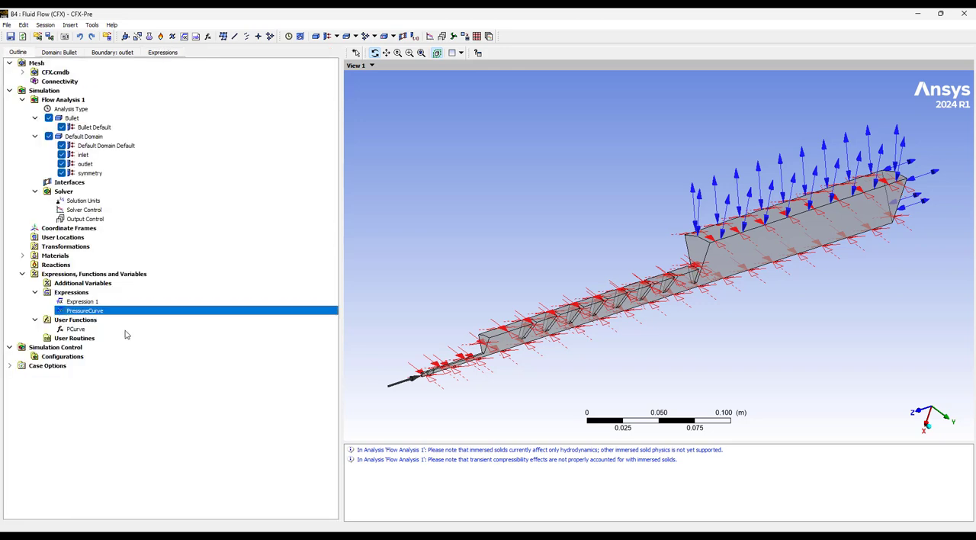
{"action": "left_click", "coordinate": [75, 329]}
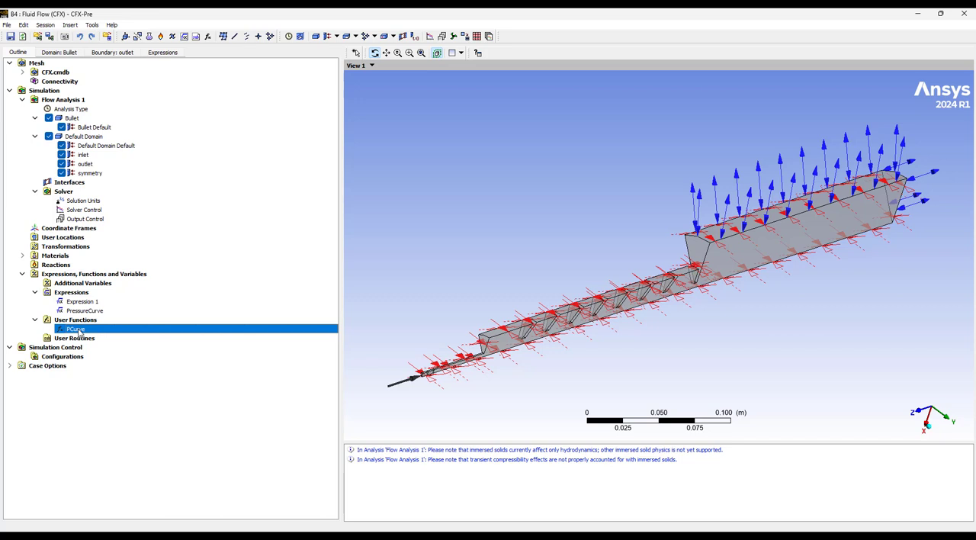
{"action": "double_click", "coordinate": [78, 331]}
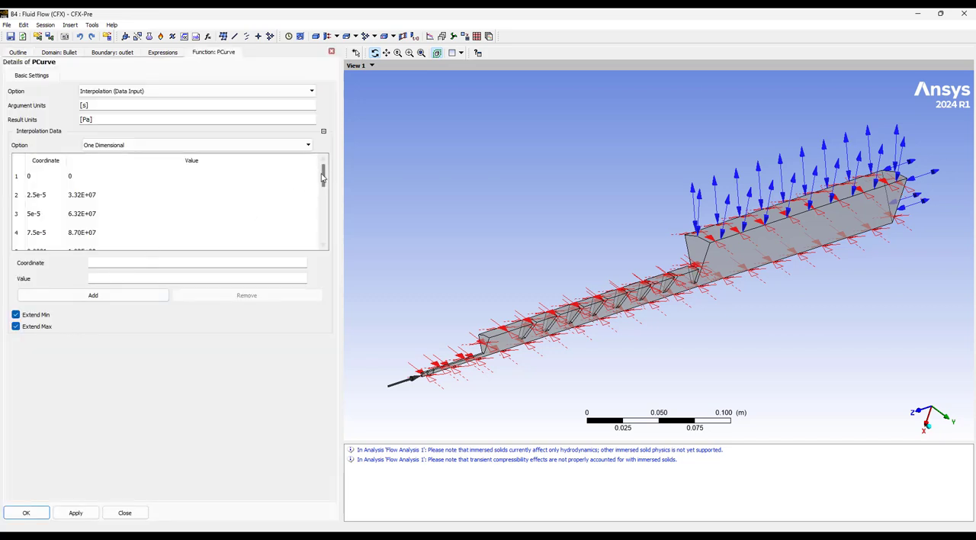
{"action": "mouse_move", "coordinate": [324, 178]}
{"action": "left_mouse_down"}
{"action": "mouse_move", "coordinate": [321, 234]}
{"action": "mouse_move", "coordinate": [312, 175]}
{"action": "left_mouse_up"}
{"action": "right_click", "coordinate": [176, 217]}
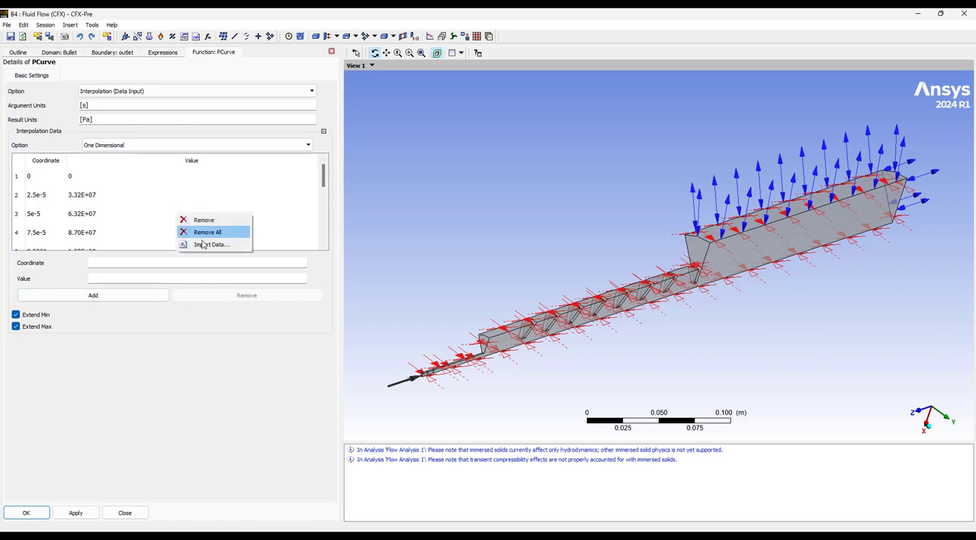
{"action": "left_click", "coordinate": [205, 245]}
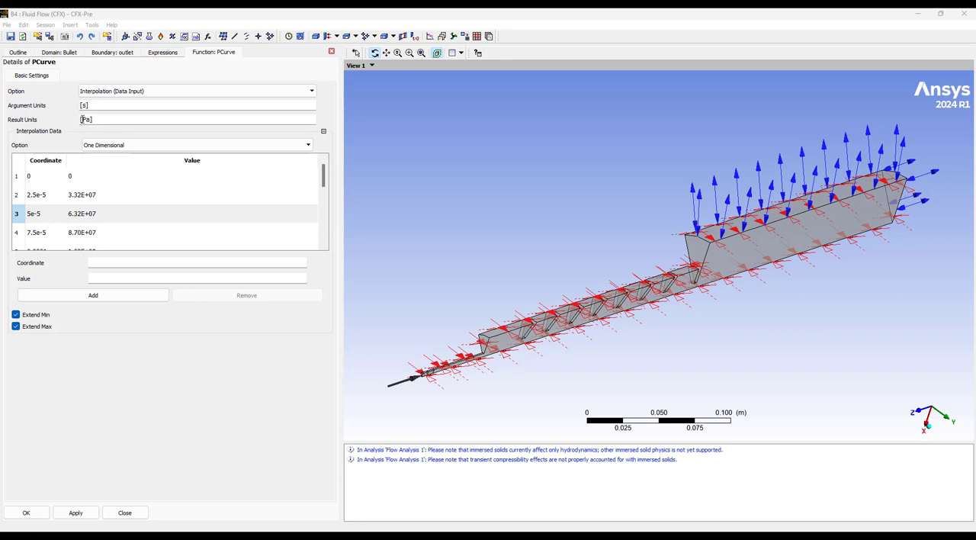
Check the inlet boundary's mass and momentum settings for the PCurve(t) relative pressure, and return to its basic settings.
{"action": "left_click", "coordinate": [17, 52]}
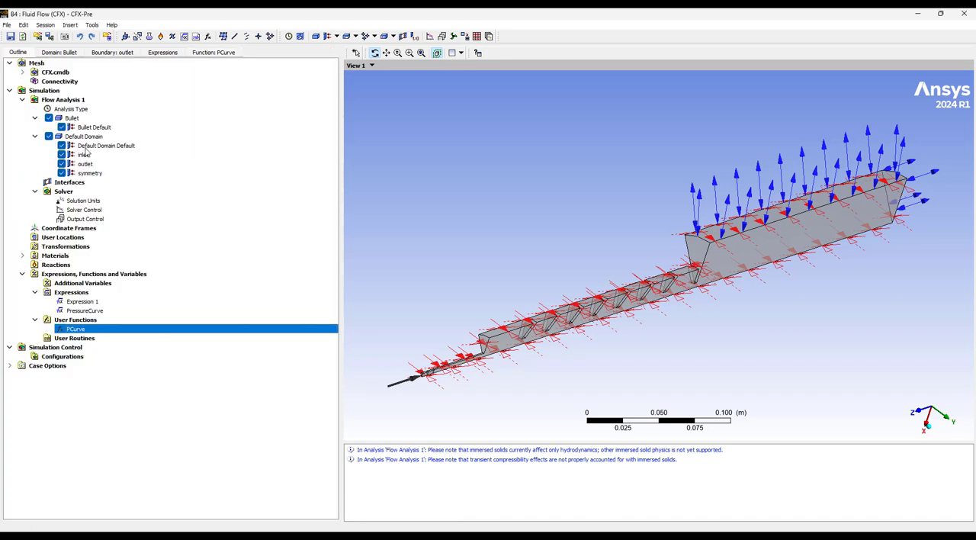
{"action": "left_click", "coordinate": [82, 156]}
{"action": "double_click", "coordinate": [82, 156]}
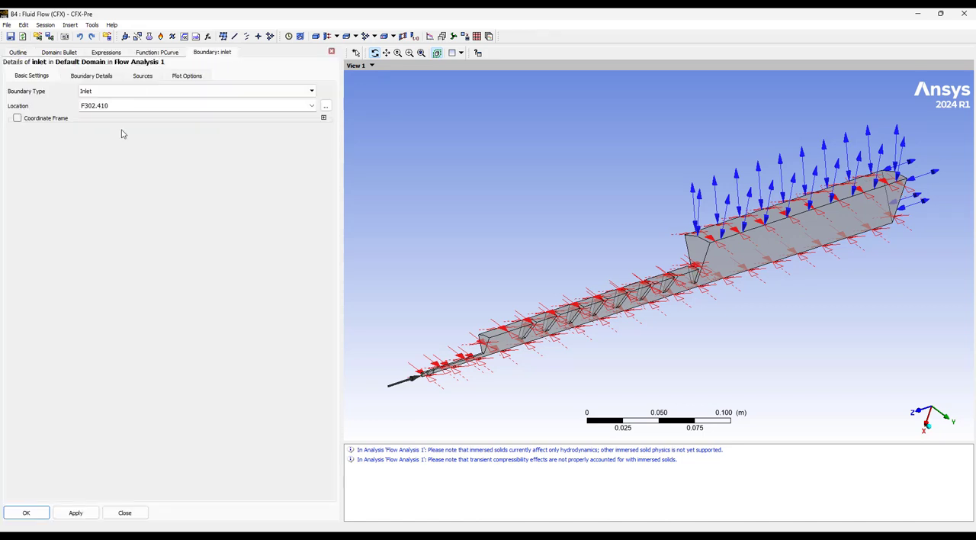
{"action": "left_click", "coordinate": [99, 78]}
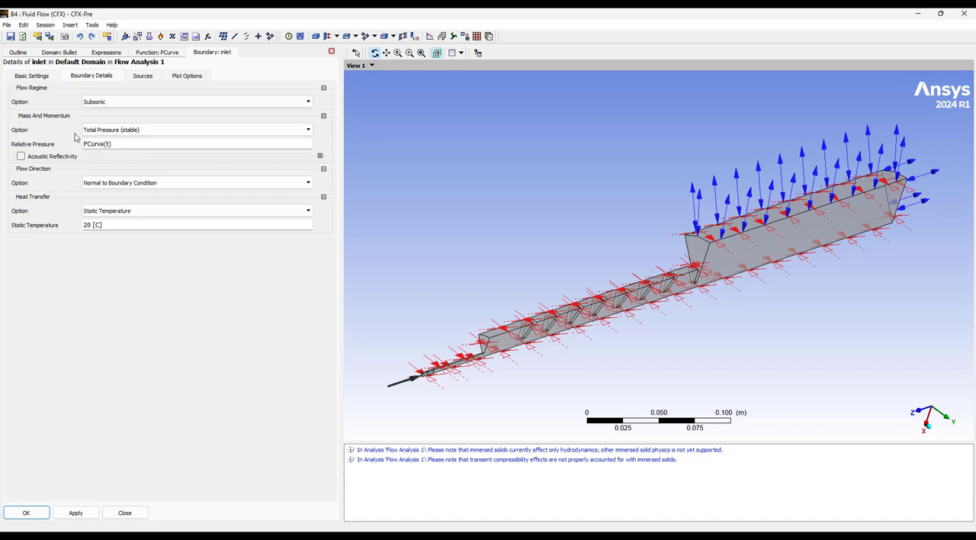
{"action": "left_click", "coordinate": [29, 77]}
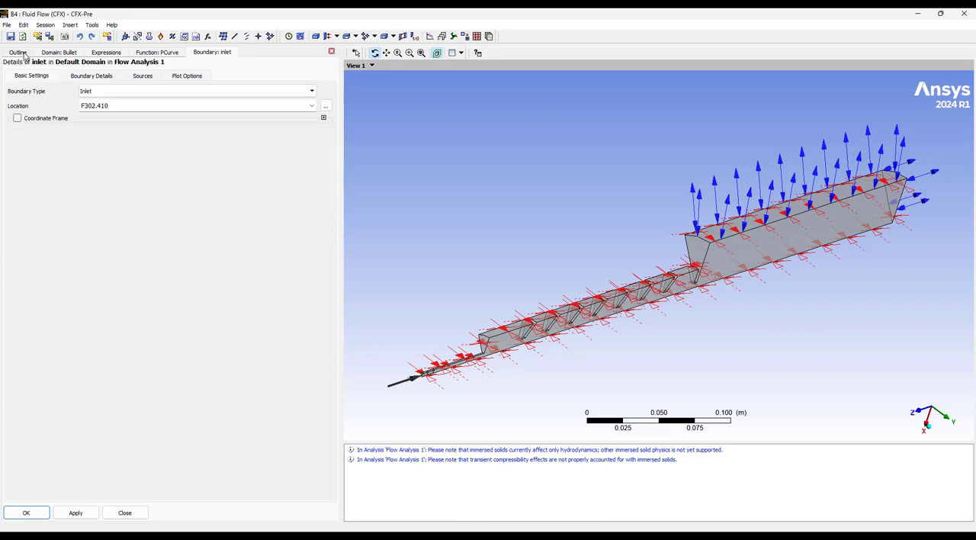
Revisit the PCurve function's units and interpolation data, and reopen the inlet boundary's details to compare them.
{"action": "left_click", "coordinate": [25, 53]}
{"action": "left_click", "coordinate": [79, 330]}
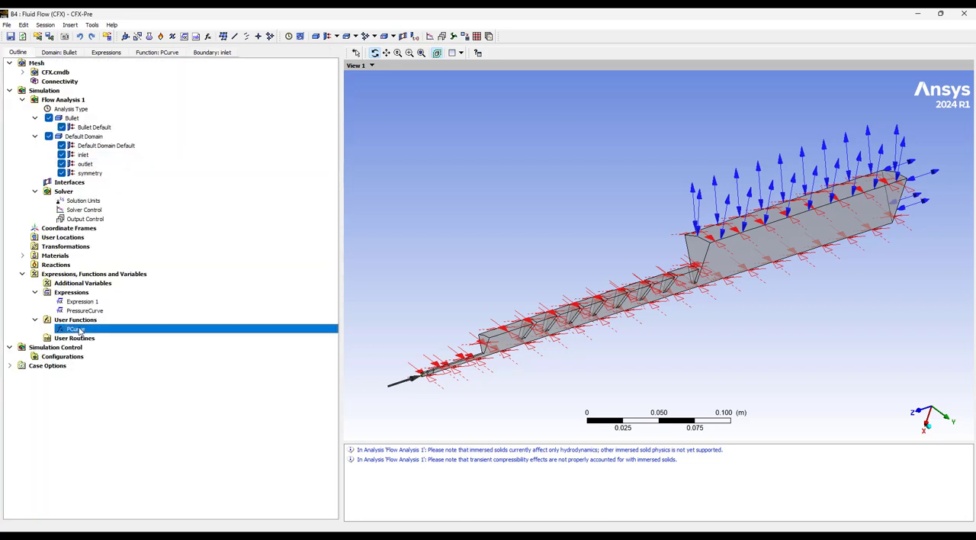
{"action": "double_click", "coordinate": [80, 329]}
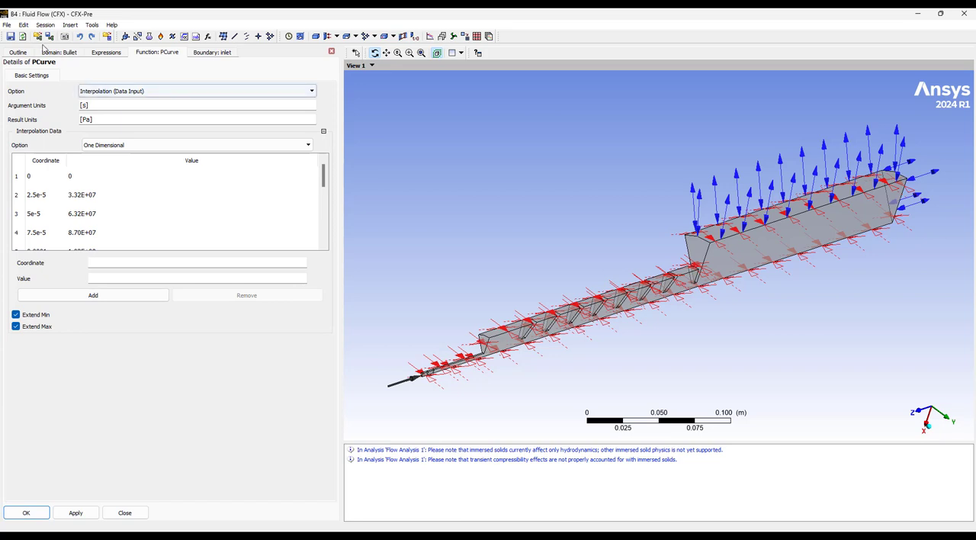
{"action": "left_click", "coordinate": [18, 52]}
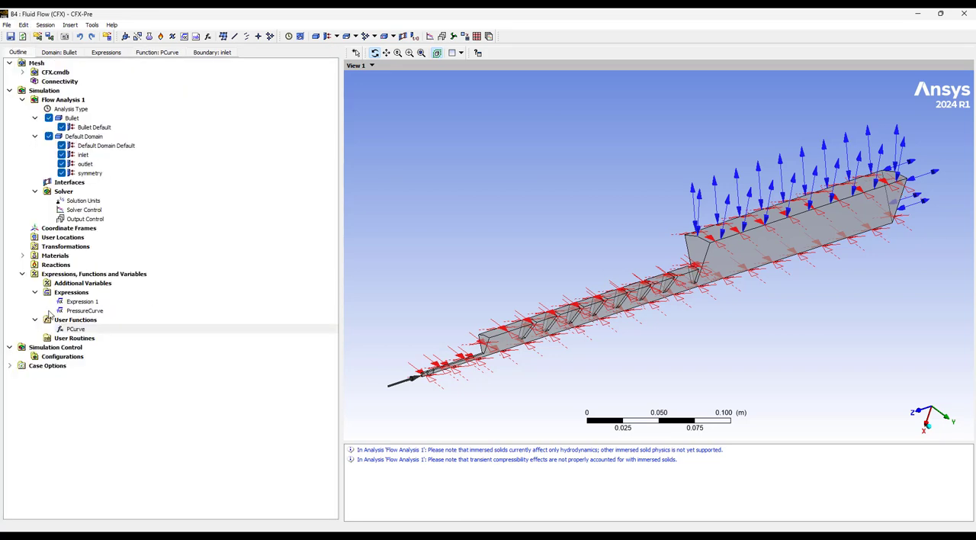
{"action": "double_click", "coordinate": [82, 156]}
{"action": "left_click", "coordinate": [102, 76]}
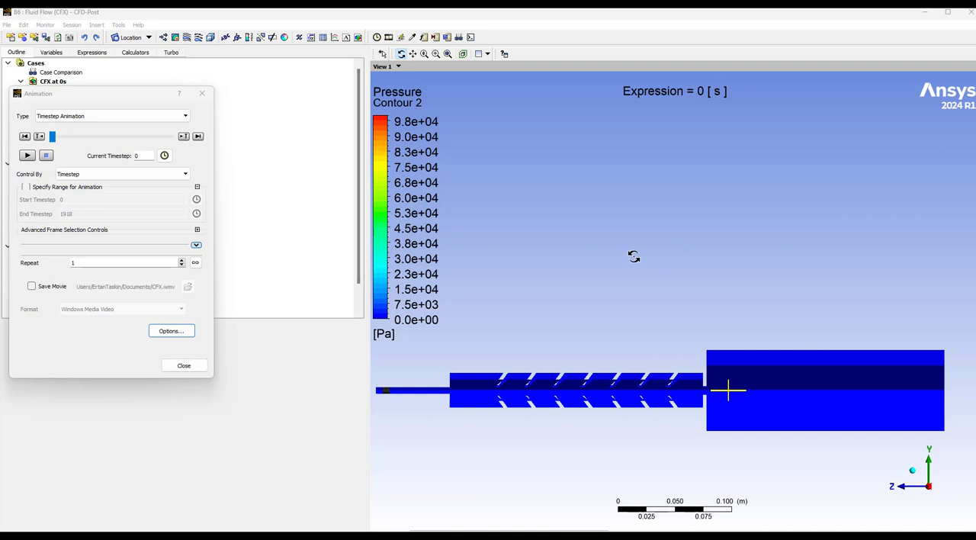
In CFD-Post, move the Animation dialog aside and play the timestep animation of pressure through the baffled suppressor.
{"action": "left_click_drag", "start_coordinate": [96, 96], "coordinate": [145, 114]}
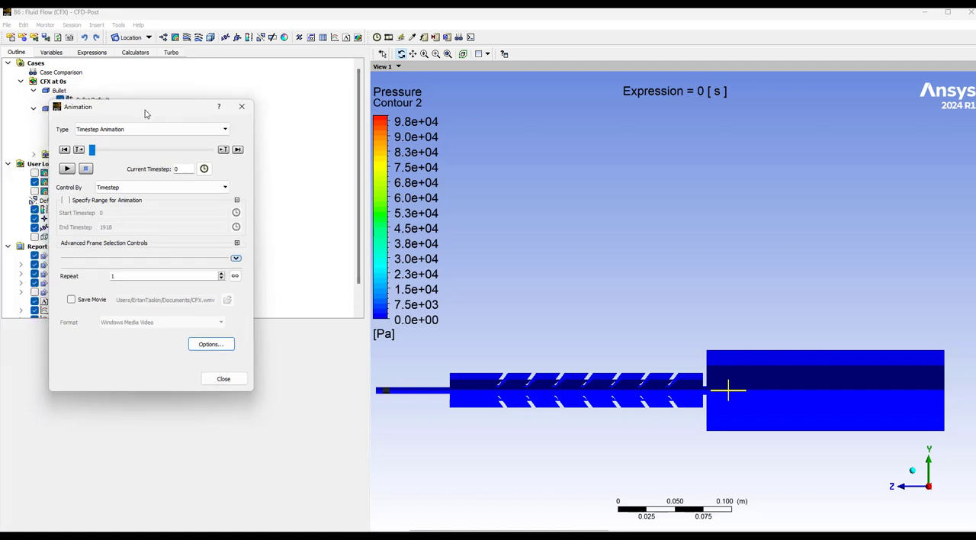
{"action": "left_click", "coordinate": [77, 174]}
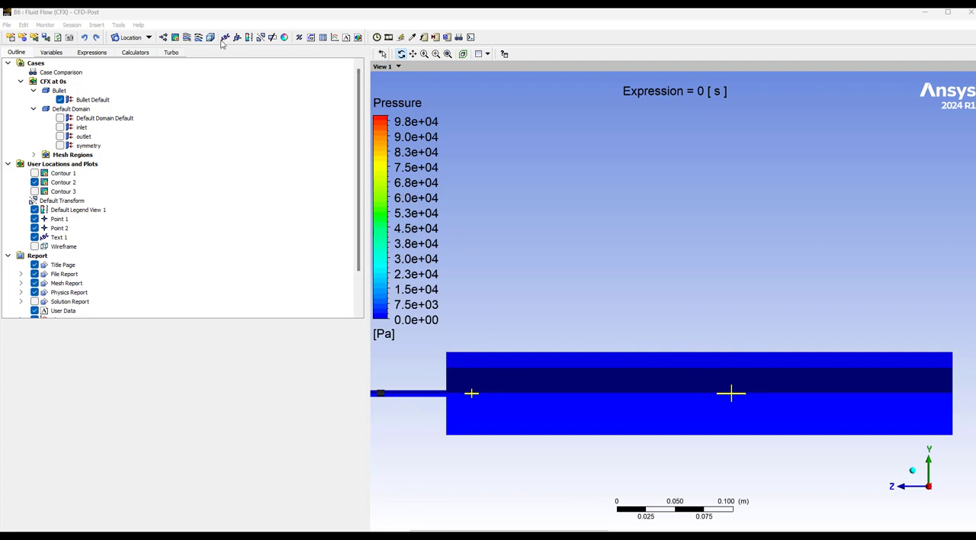
Open the animation settings for the model without baffles and play its timestep animation of pressure.
{"action": "left_click", "coordinate": [388, 37]}
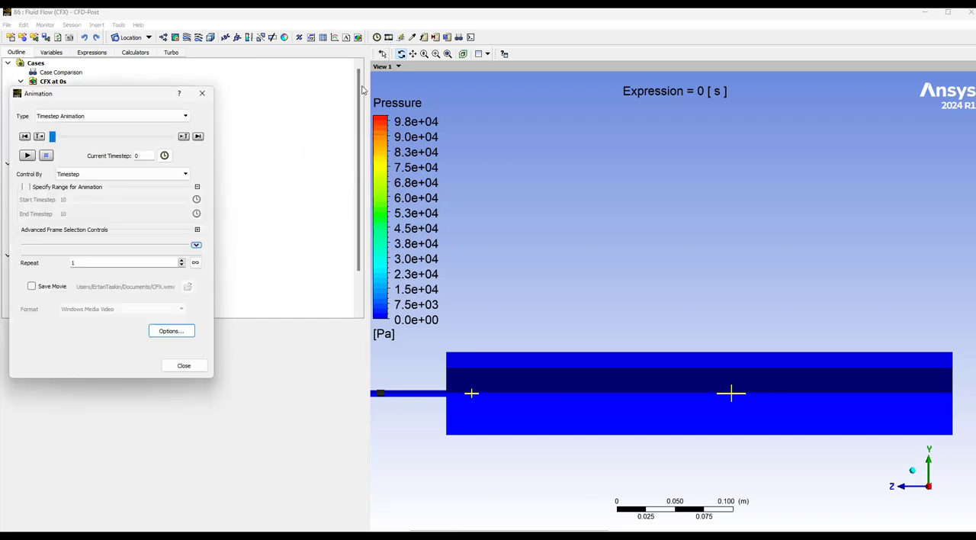
{"action": "left_click", "coordinate": [27, 155]}
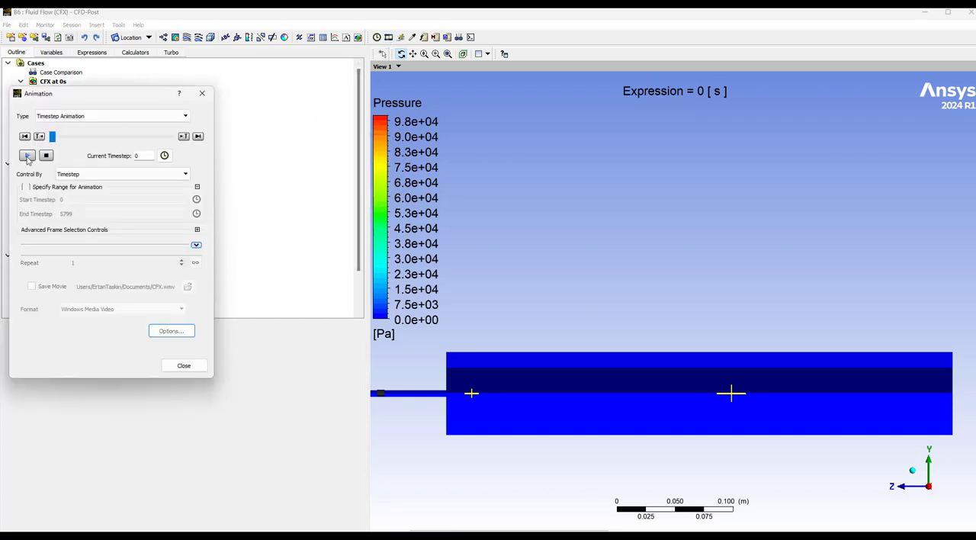